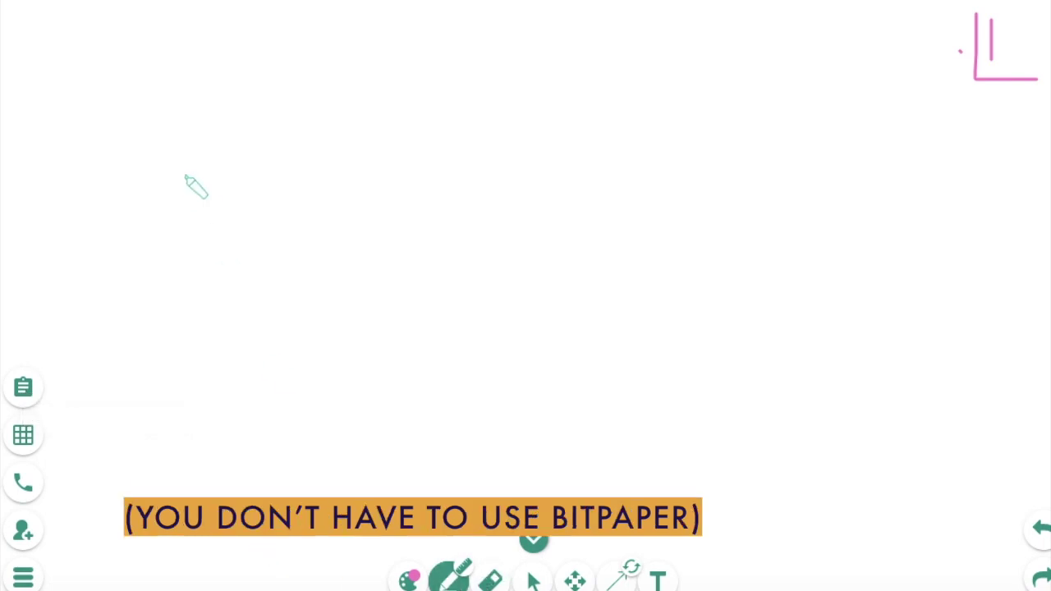
- Pick the circle shape and draw three yellow circle counters in a row beneath the red ones
left_click(409, 580)
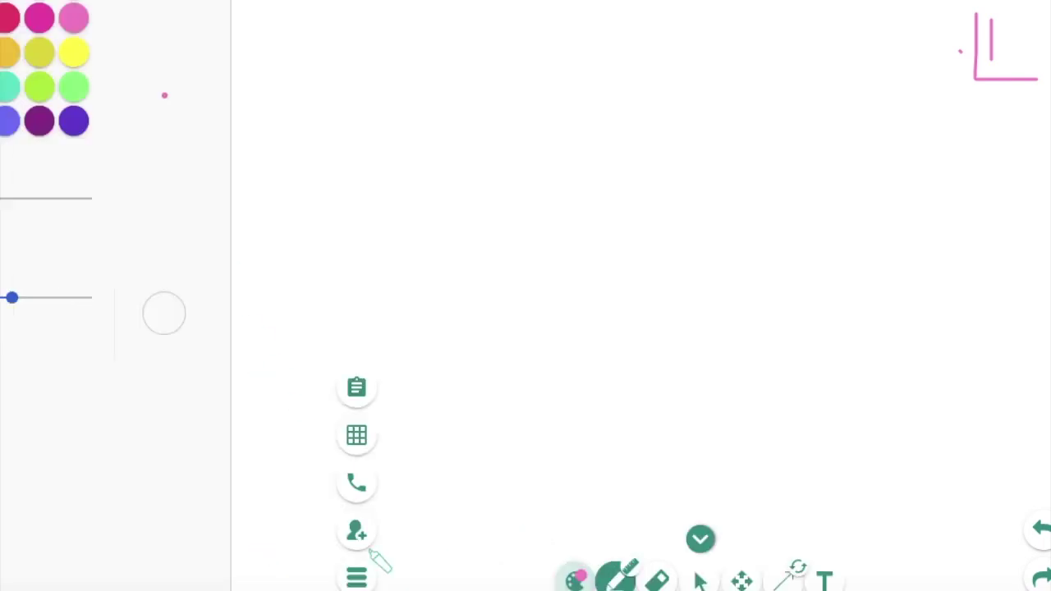
left_click(107, 13)
scroll(107, 13, "down", 10)
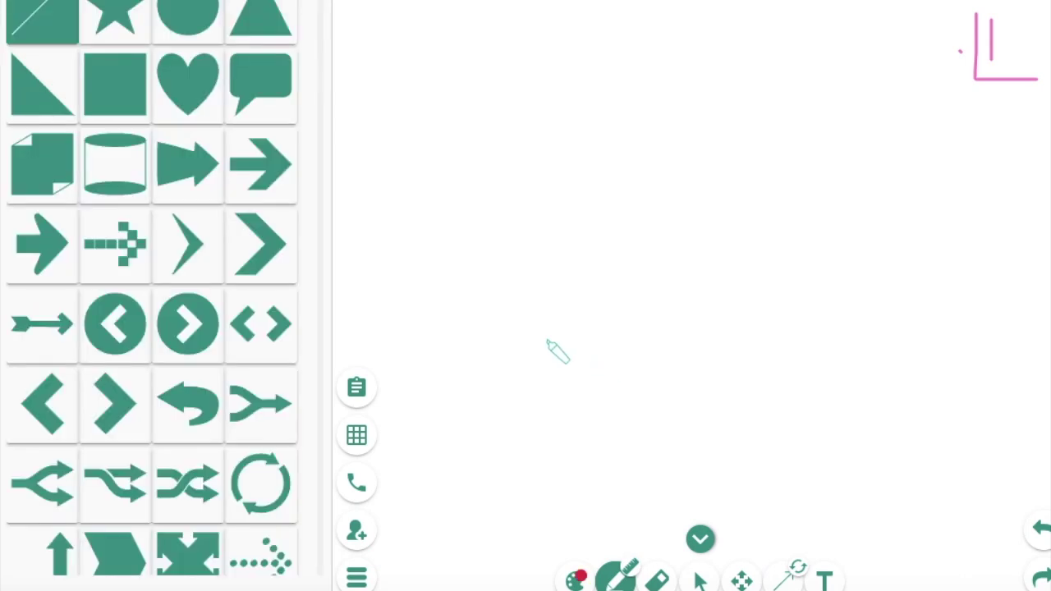
left_click(197, 21)
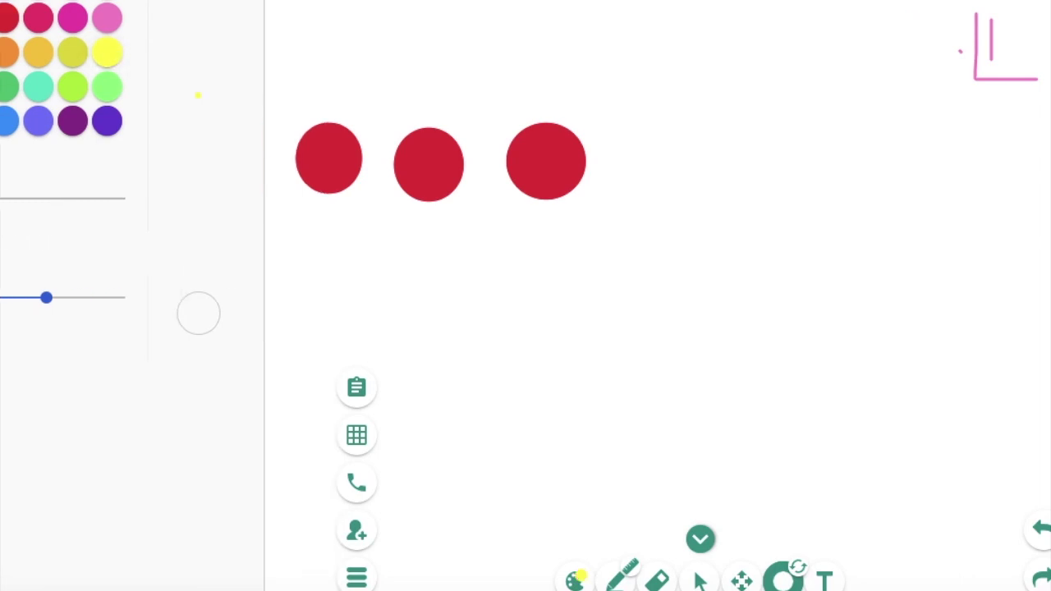
mouse_move(213, 257)
left_mouse_down()
mouse_move(276, 306)
mouse_move(281, 322)
left_mouse_up()
left_click_drag(305, 261, 374, 327)
left_click_drag(411, 258, 487, 325)
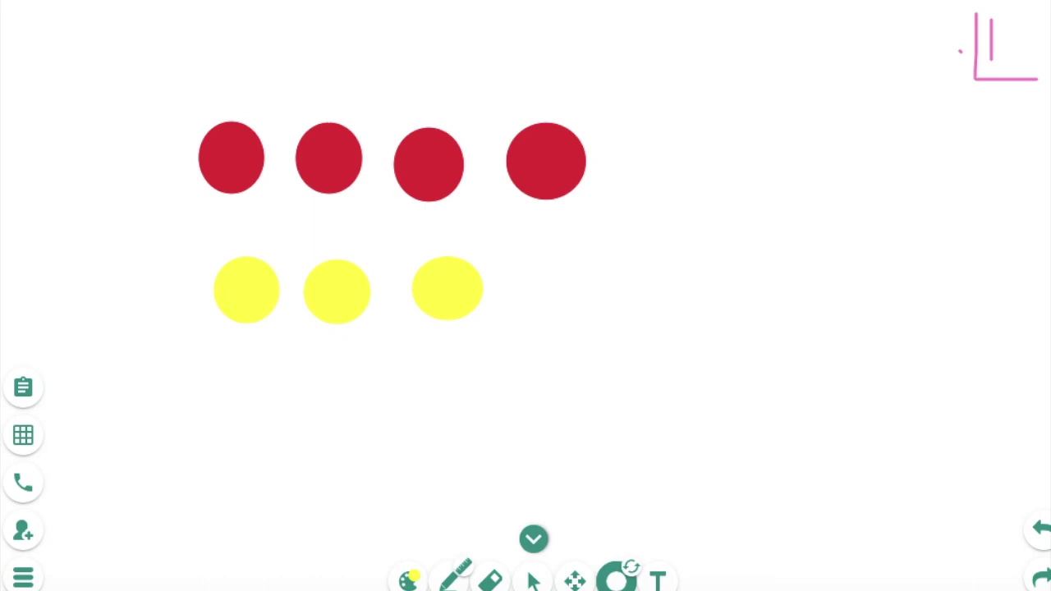
left_click(635, 572)
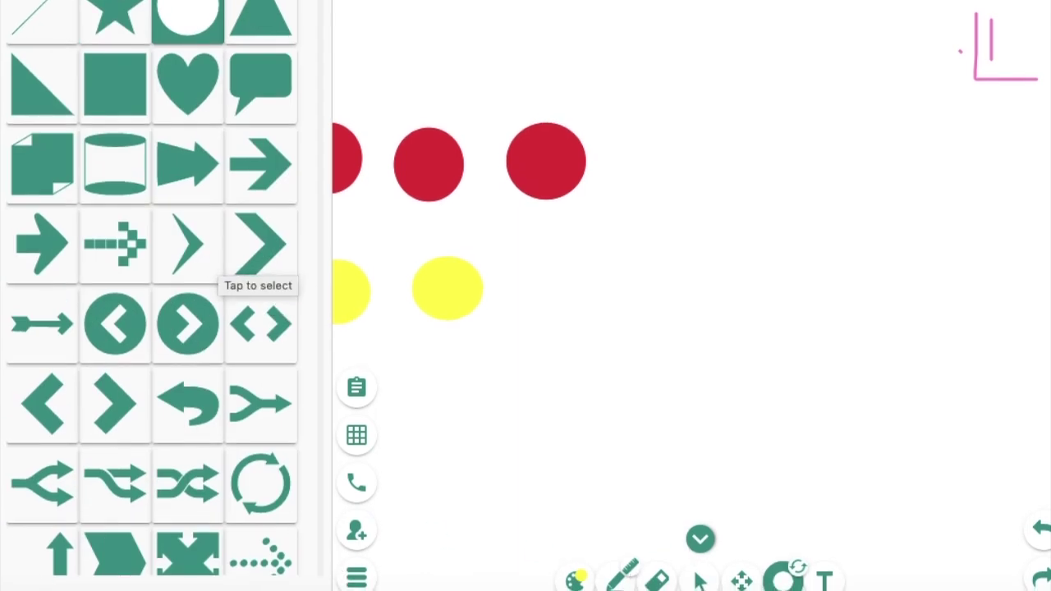
- Draw a large yellow right triangle right of the counters, then select it and rotate it slightly
left_click(52, 107)
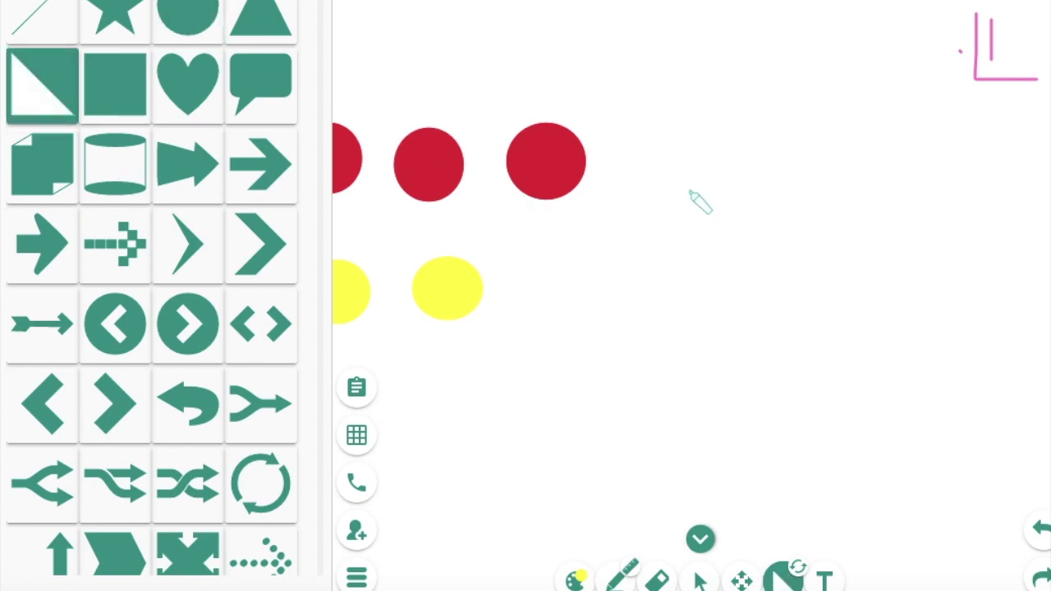
left_click_drag(691, 194, 918, 400)
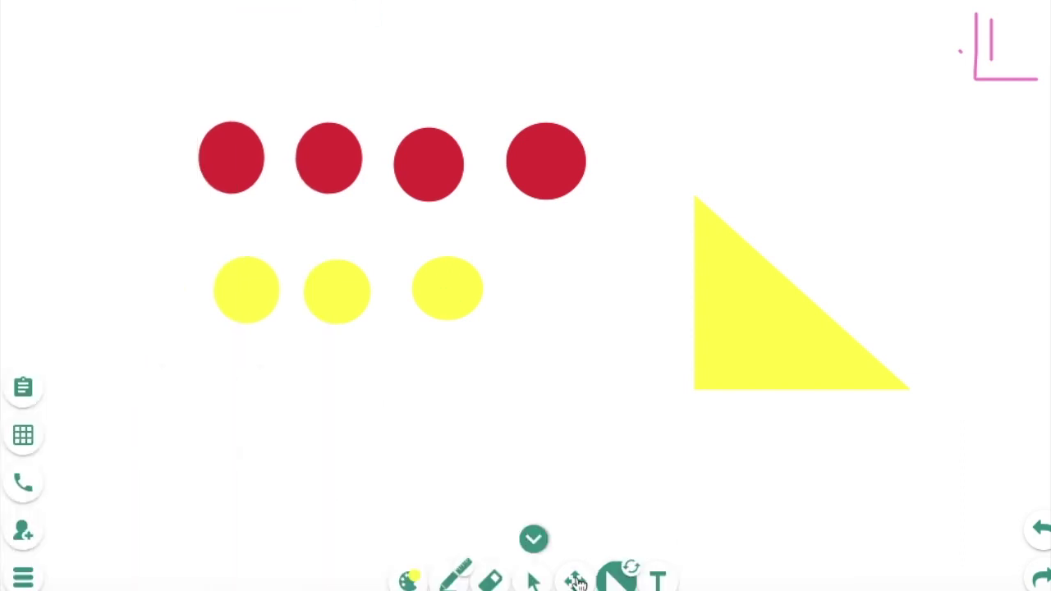
left_click(532, 579)
left_click(786, 390)
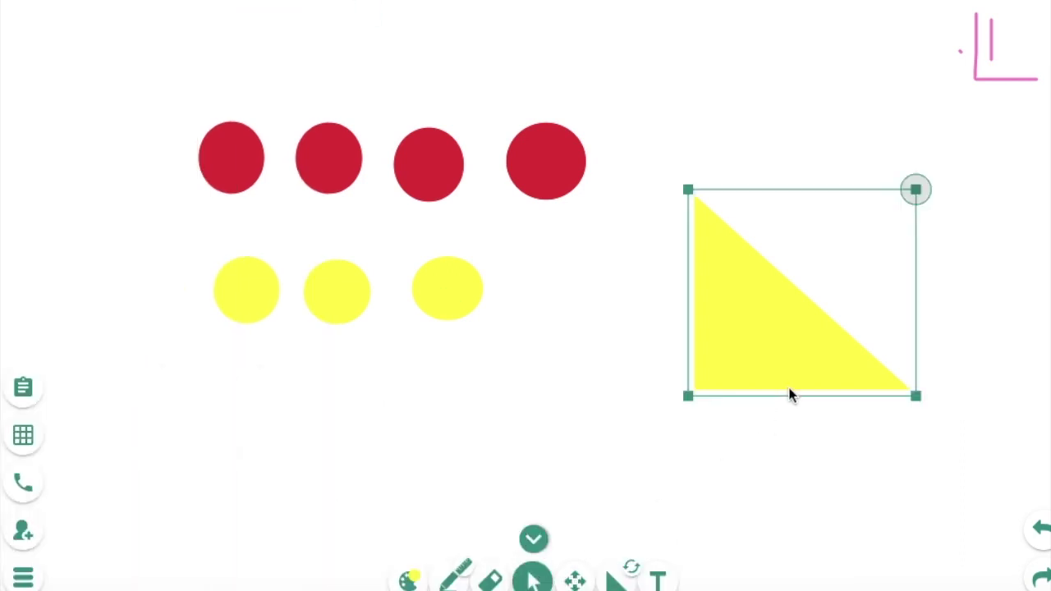
mouse_move(916, 189)
left_mouse_down()
mouse_move(751, 152)
mouse_move(662, 303)
mouse_move(702, 392)
mouse_move(695, 383)
mouse_move(901, 400)
mouse_move(913, 183)
mouse_move(904, 206)
left_mouse_up()
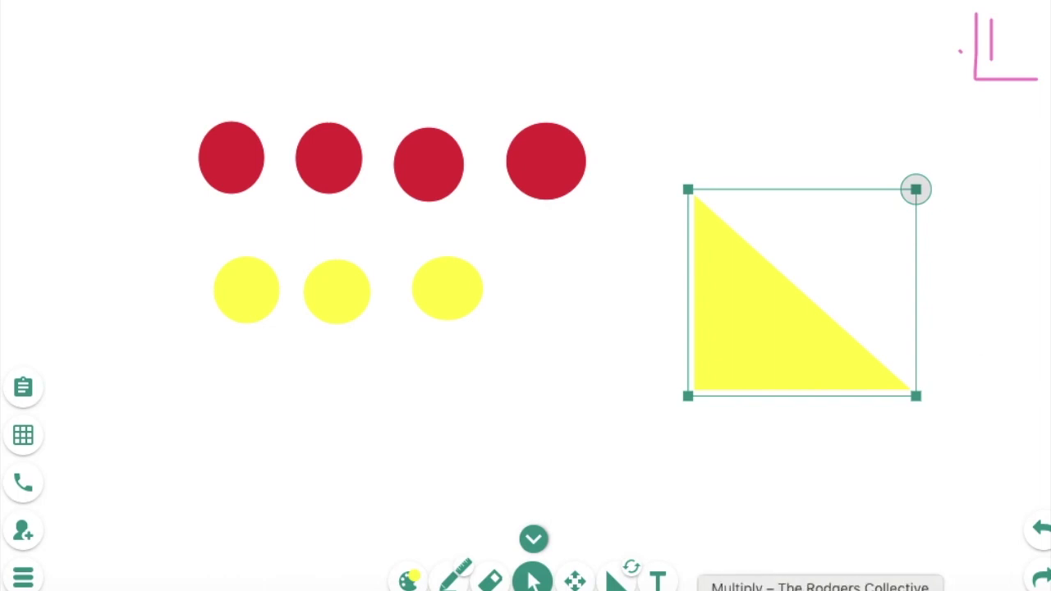
left_click(616, 579)
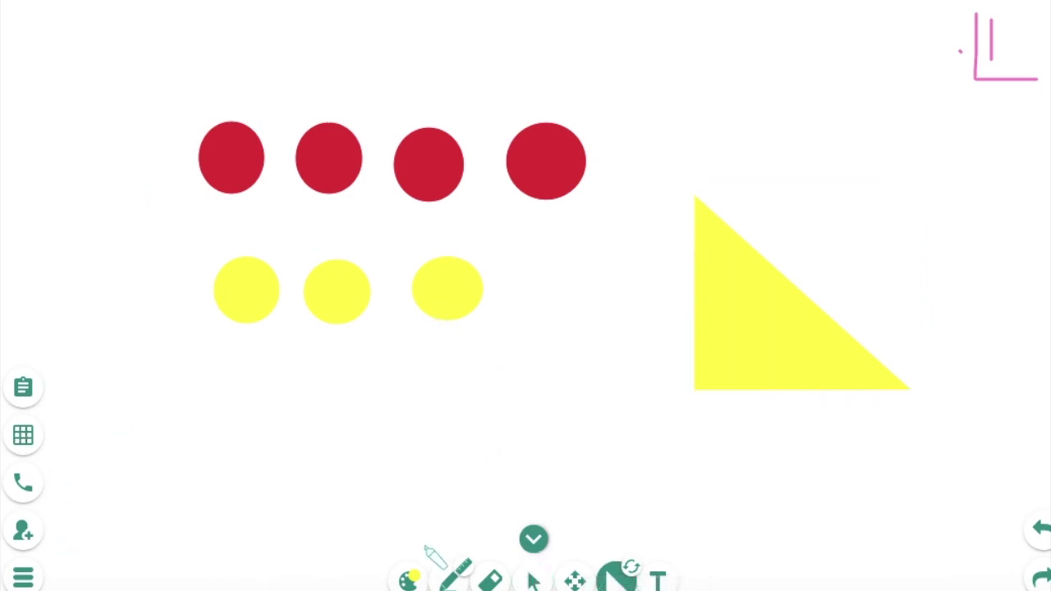
left_click(630, 572)
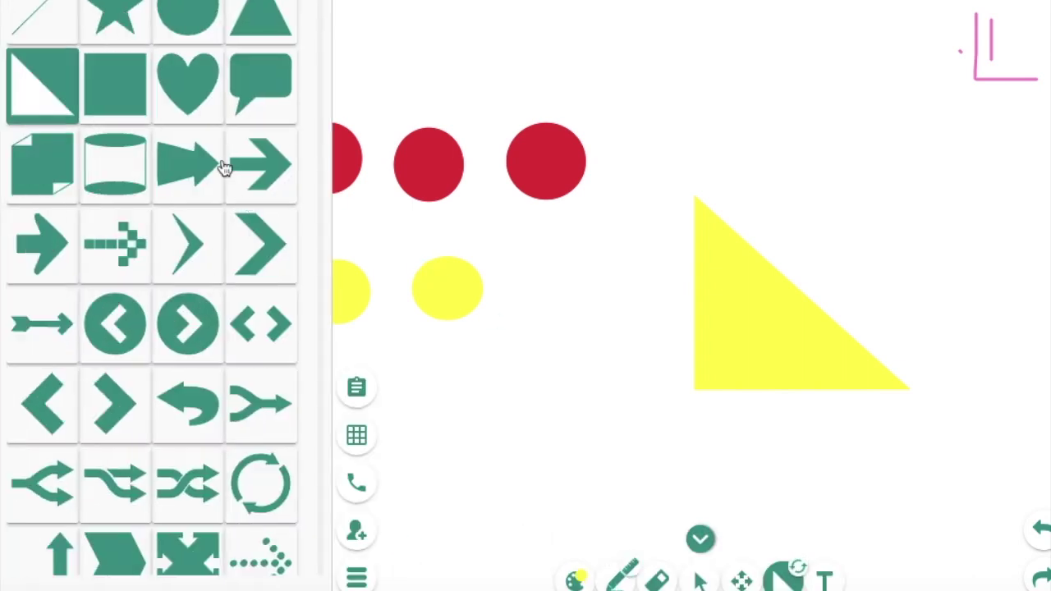
- Draw a large yellow rectangle below the counters
left_click(121, 99)
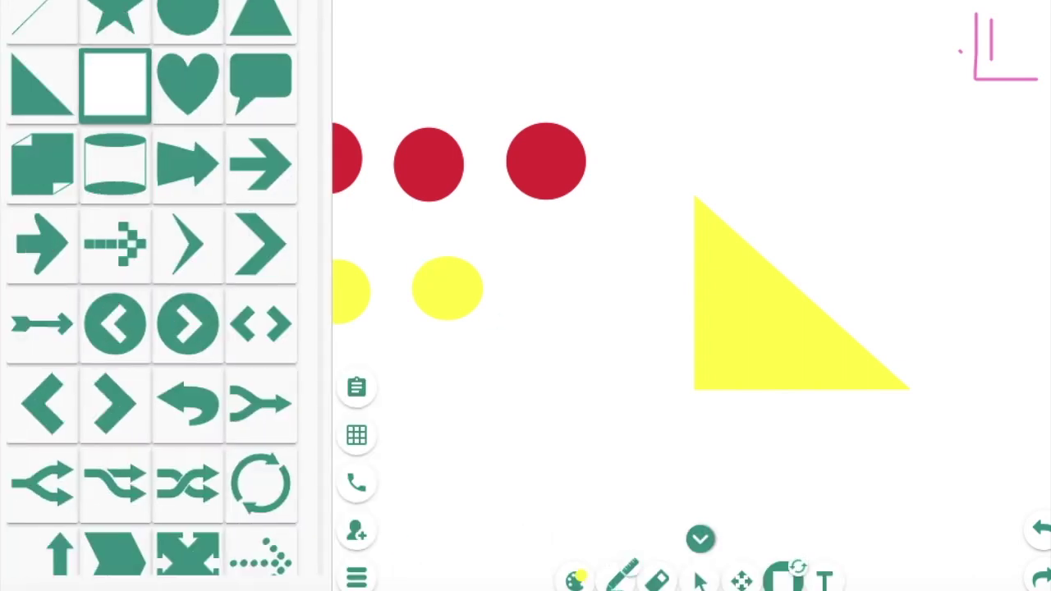
left_click_drag(373, 372, 635, 453)
left_click_drag(663, 502, 667, 530)
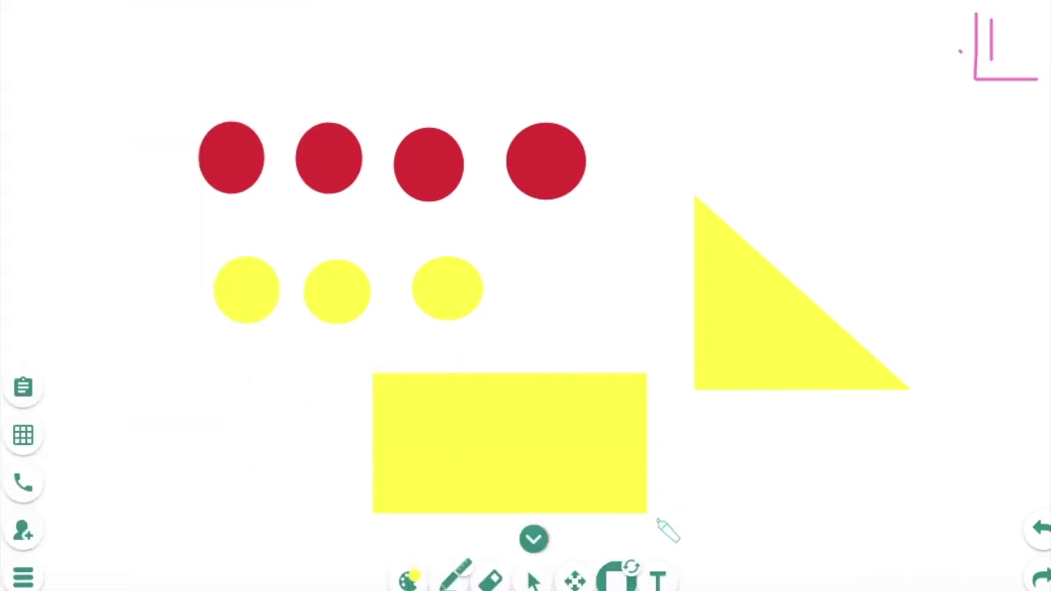
- Add a yellow folded-corner note above the triangle and a yellow cylinder near the top
left_click(630, 572)
left_click(36, 163)
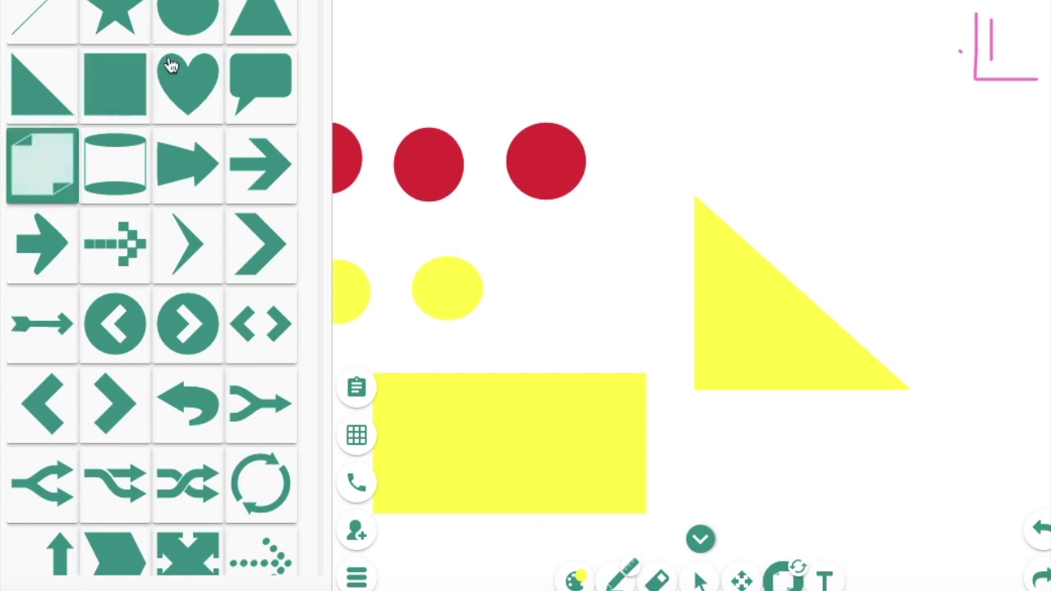
left_click_drag(675, 61, 943, 194)
left_click(112, 164)
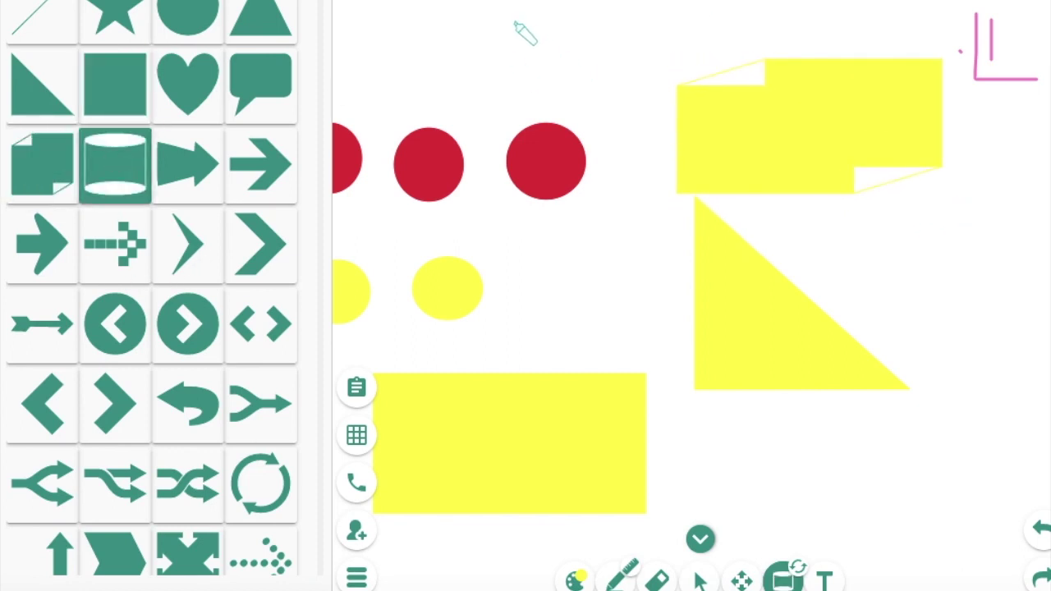
left_click_drag(514, 22, 548, 43)
left_click_drag(609, 63, 649, 115)
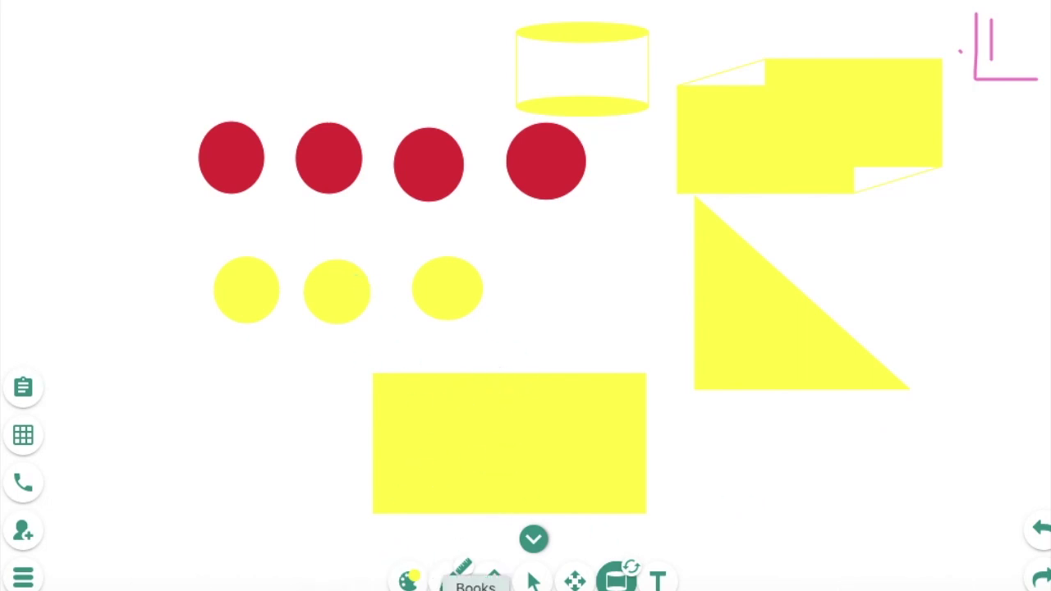
left_click(460, 577)
- Draw vertical black pen lines across the yellow rectangle, dividing it into four equal parts
left_click_drag(428, 375, 439, 536)
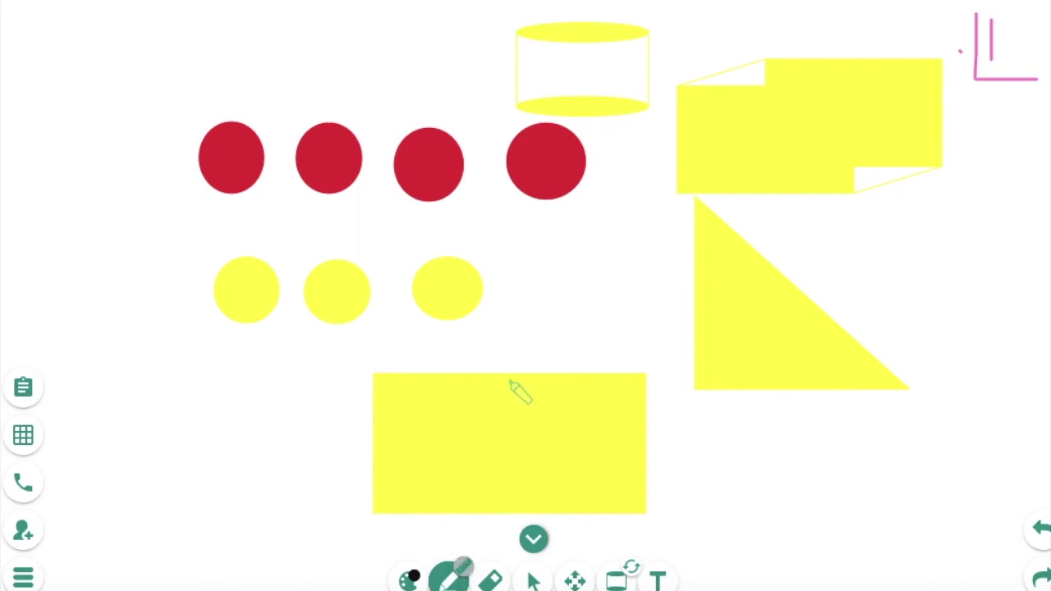
mouse_move(501, 378)
left_mouse_down()
mouse_move(501, 574)
mouse_move(502, 514)
left_mouse_up()
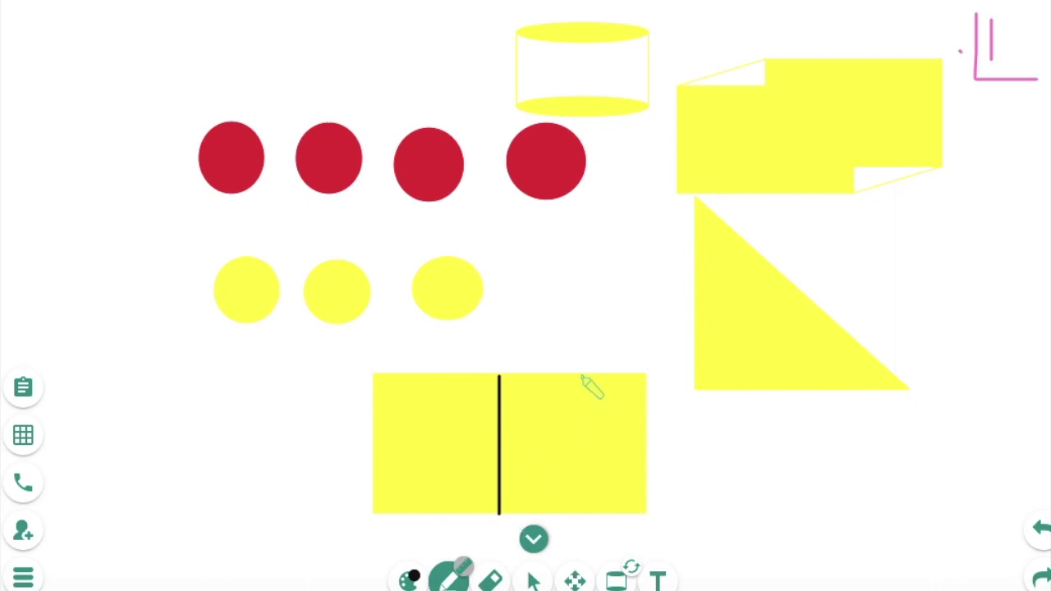
mouse_move(566, 379)
left_mouse_down()
mouse_move(565, 571)
mouse_move(565, 513)
left_mouse_up()
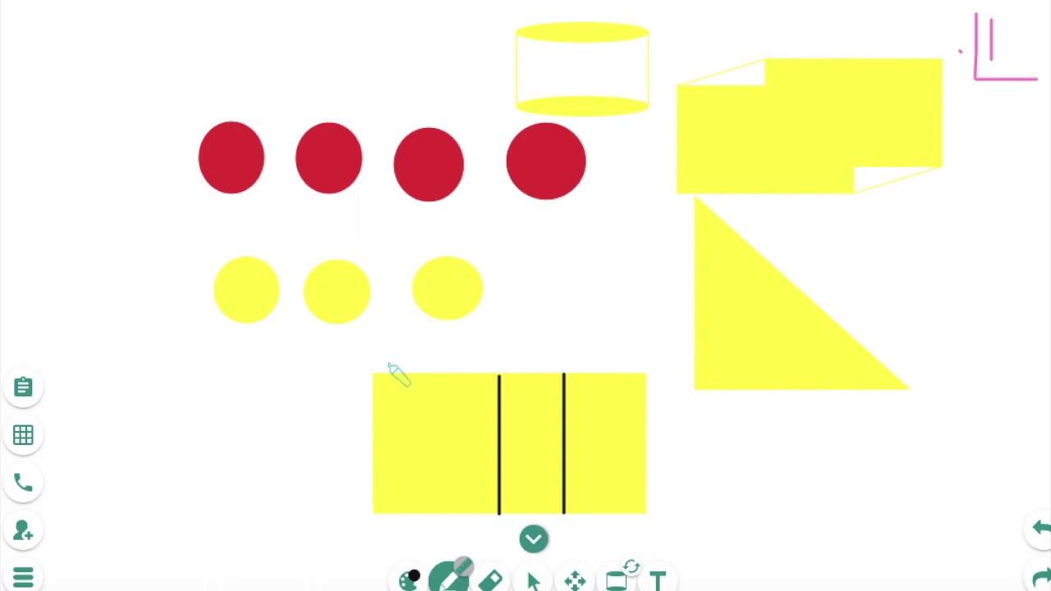
left_click_drag(421, 371, 422, 513)
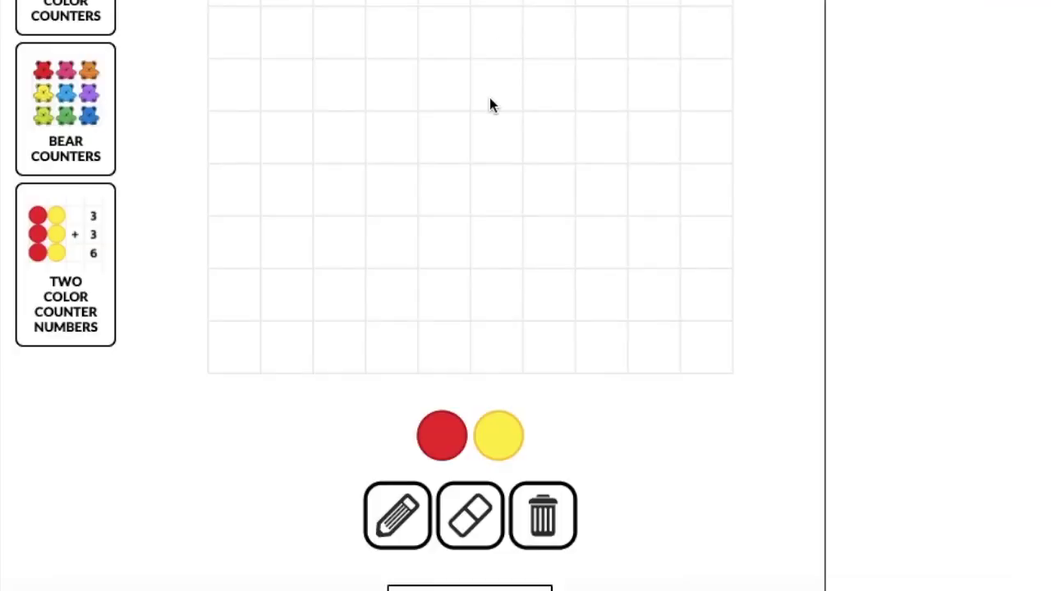
- Drag four red counters into a row on the Toy Theater grid
right_click(489, 97)
left_click(472, 107)
scroll(472, 107, "up", 1)
left_click_drag(435, 438, 337, 141)
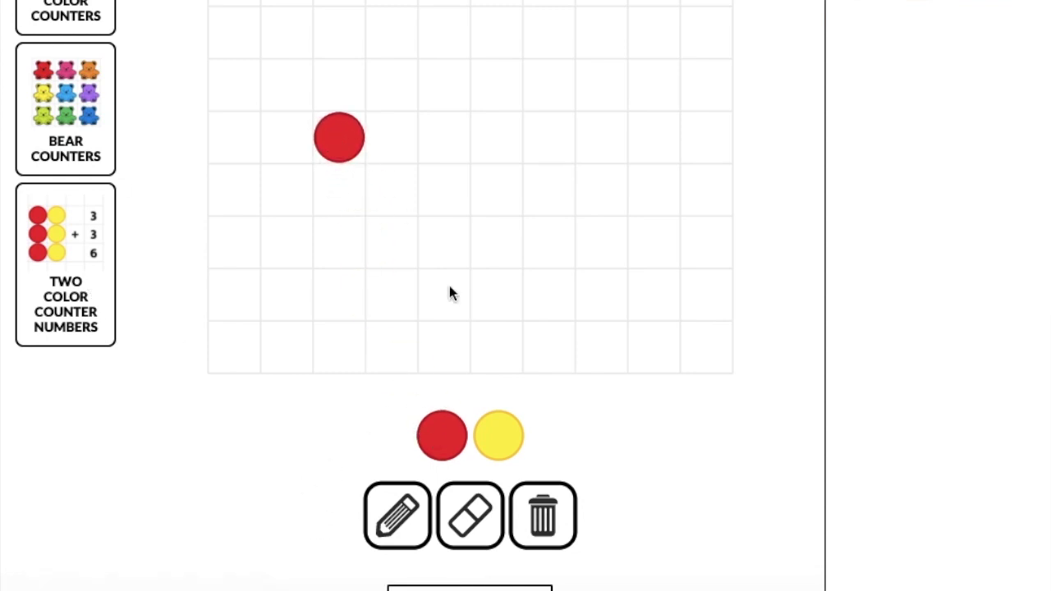
left_click_drag(453, 434, 402, 139)
left_click_drag(454, 458, 458, 167)
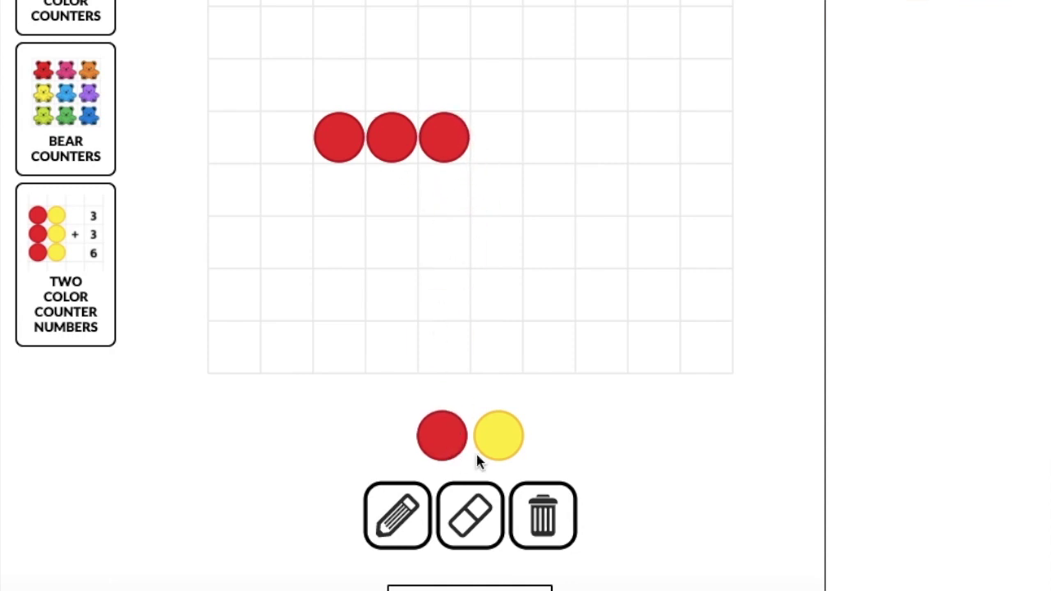
left_click_drag(448, 423, 502, 141)
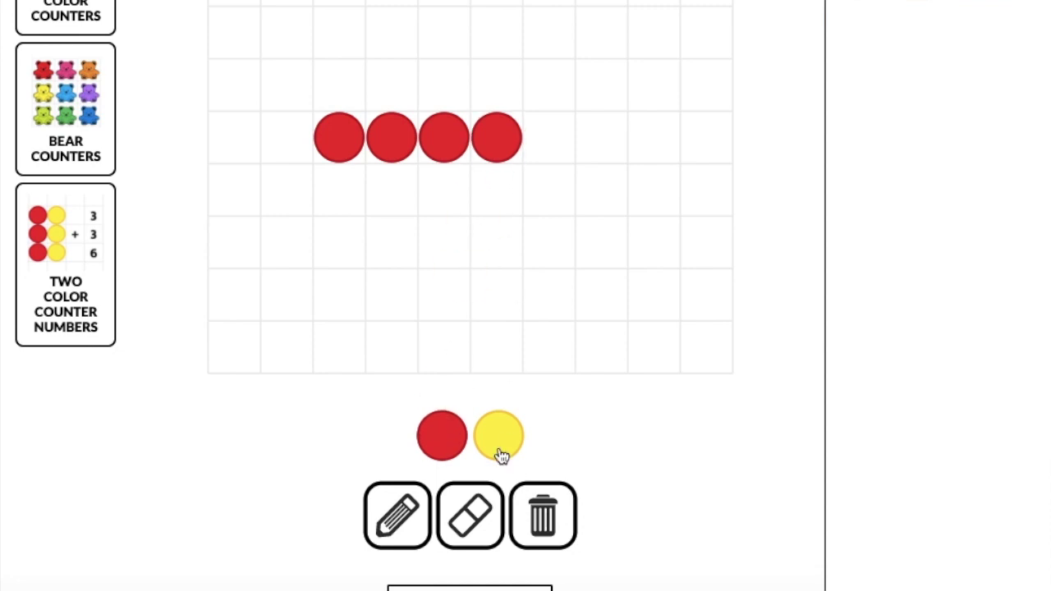
- Add two yellow counters beneath the reds and screenshot that area with Cmd+Shift+5
left_click_drag(500, 452, 342, 211)
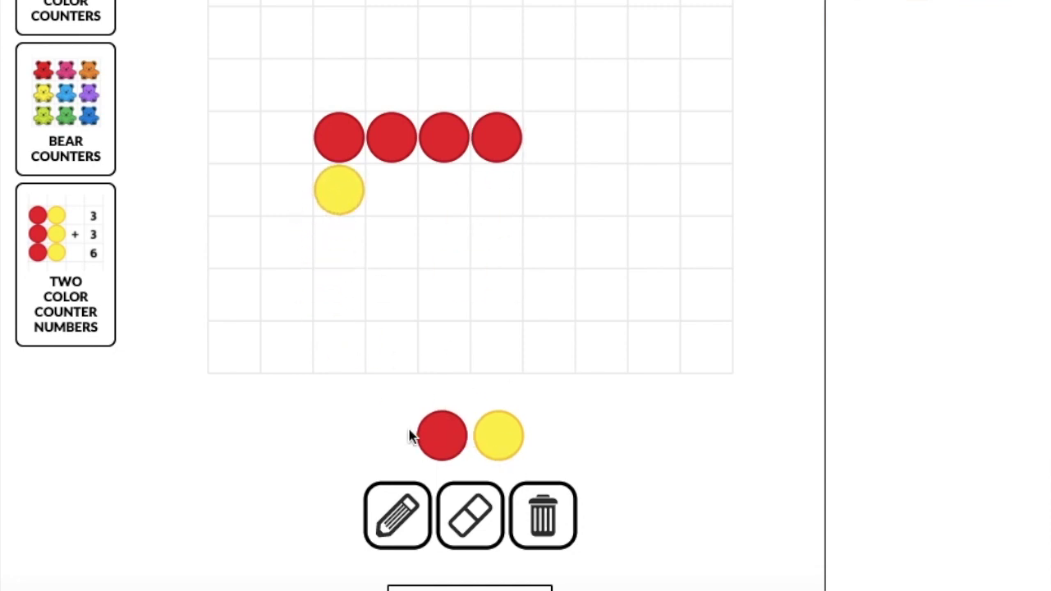
left_click_drag(488, 465, 381, 208)
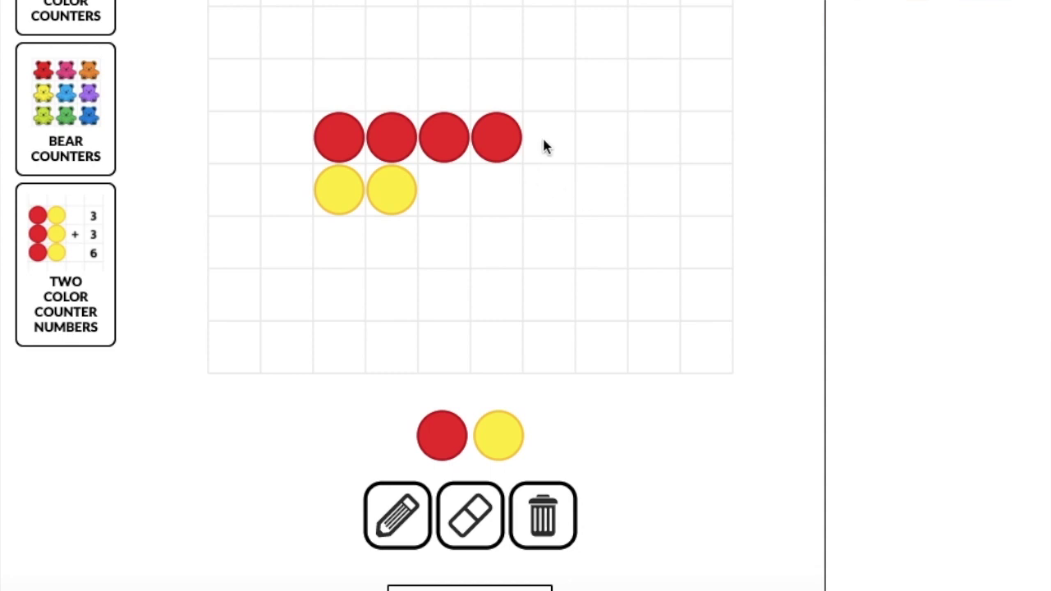
key("super+shift+5")
left_click_drag(481, 184, 580, 239)
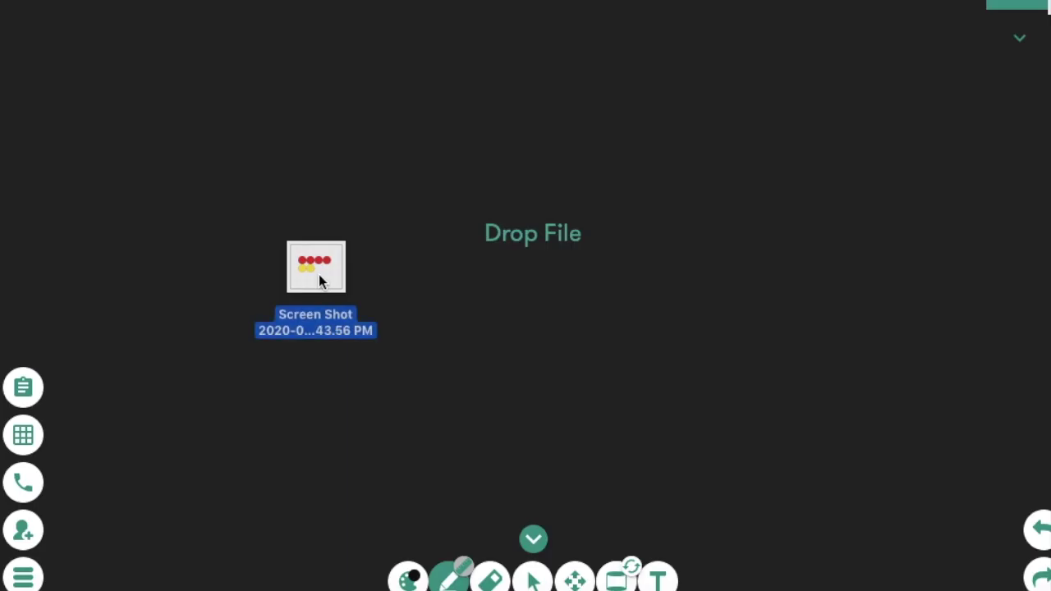
- Drop the counters and fraction-bar screenshots onto the whiteboard side by side, nudging each into place
left_click_drag(319, 274, 304, 260)
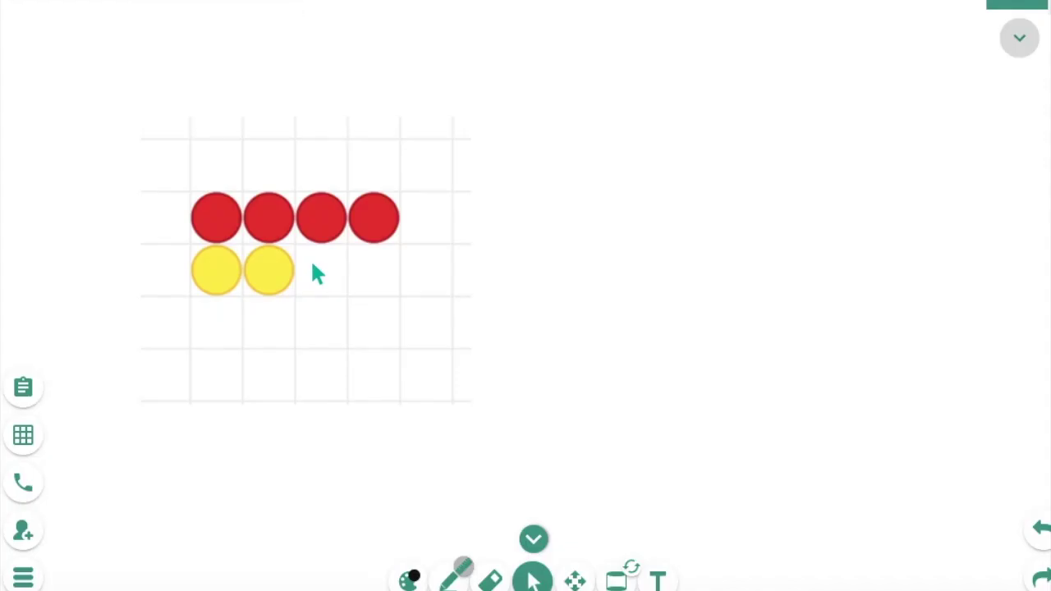
mouse_move(317, 237)
left_mouse_down()
mouse_move(367, 238)
mouse_move(309, 226)
left_mouse_up()
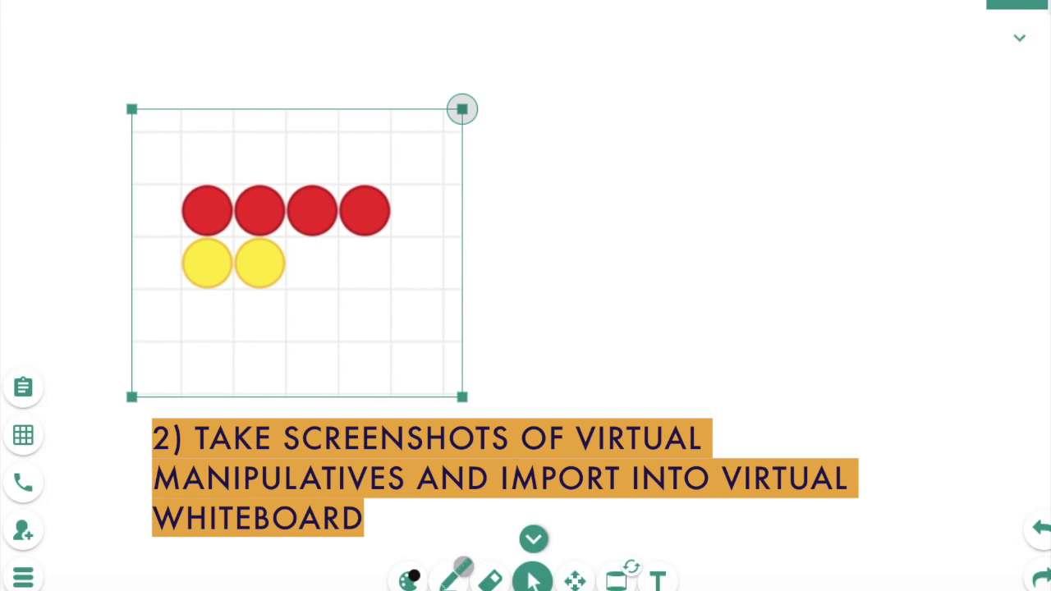
left_click_drag(1050, 246, 678, 241)
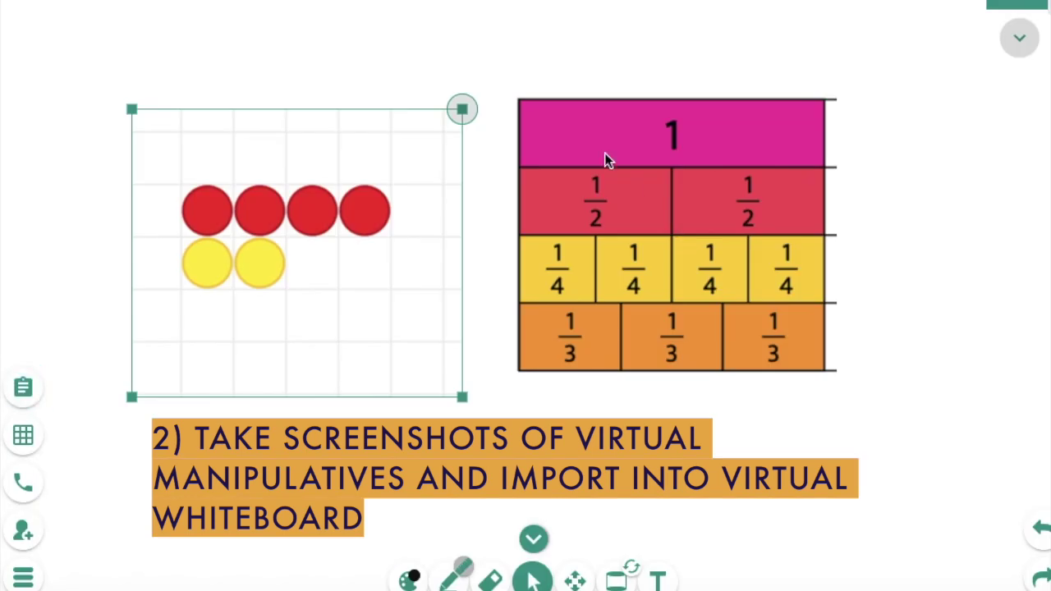
left_click_drag(596, 143, 594, 171)
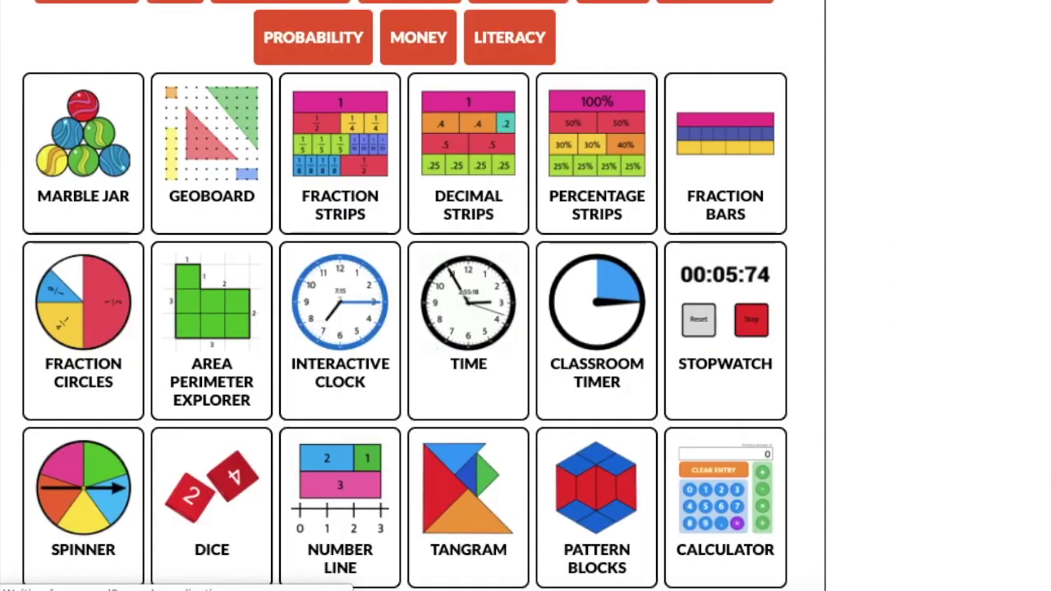
- Scroll through Toy Theater's teaching tools grid and open the Dice card
scroll(278, 391, "down", 1)
scroll(277, 391, "down", 4)
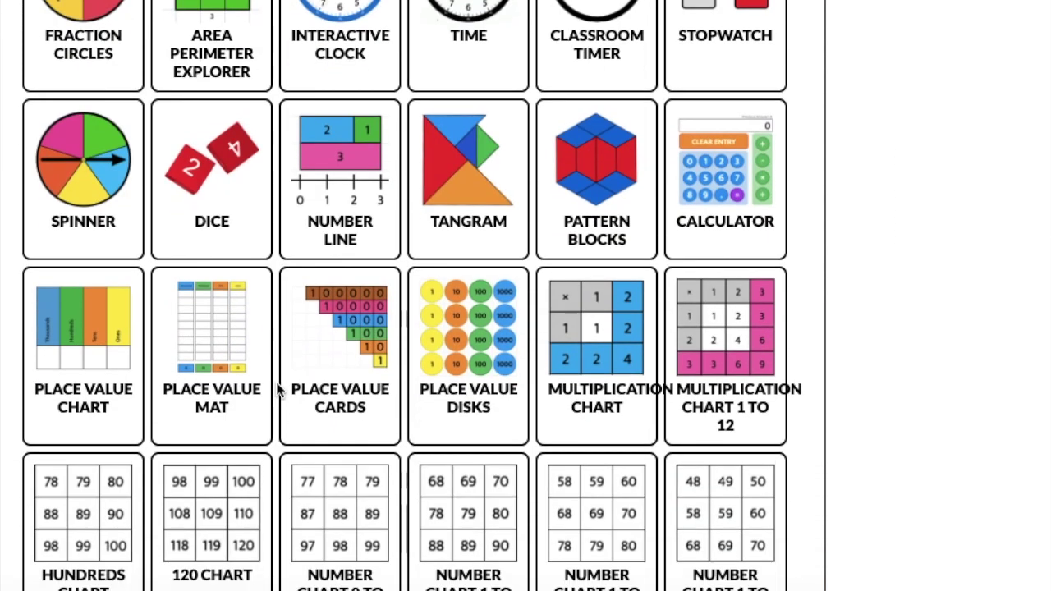
scroll(278, 391, "up", 5)
right_click(277, 391)
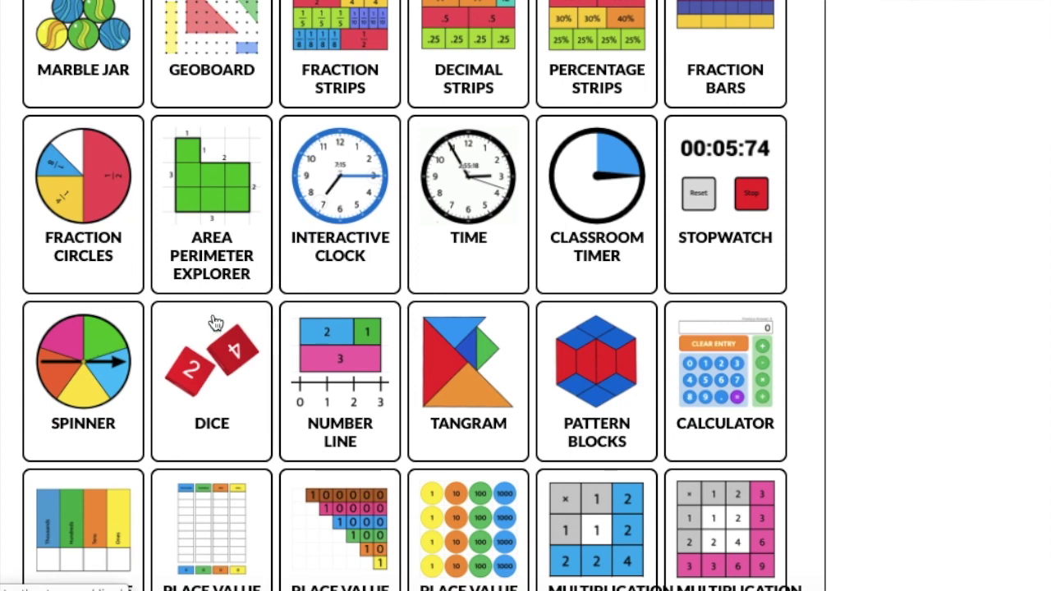
scroll(215, 321, "down", 2)
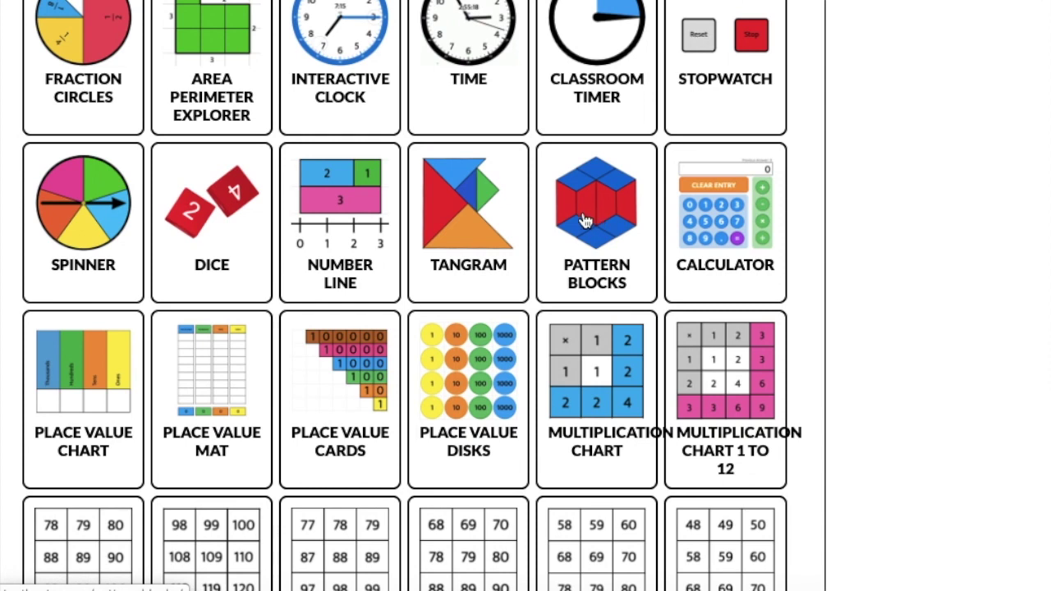
left_click(209, 216)
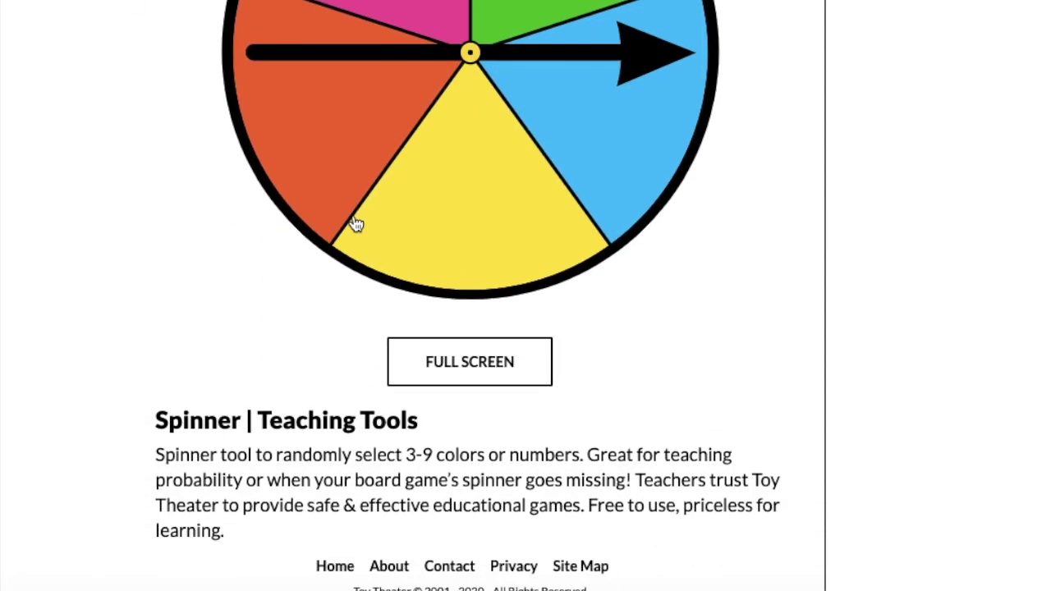
- Set the dice count to 3, giving three blue eight-sided dice
scroll(355, 224, "up", 3)
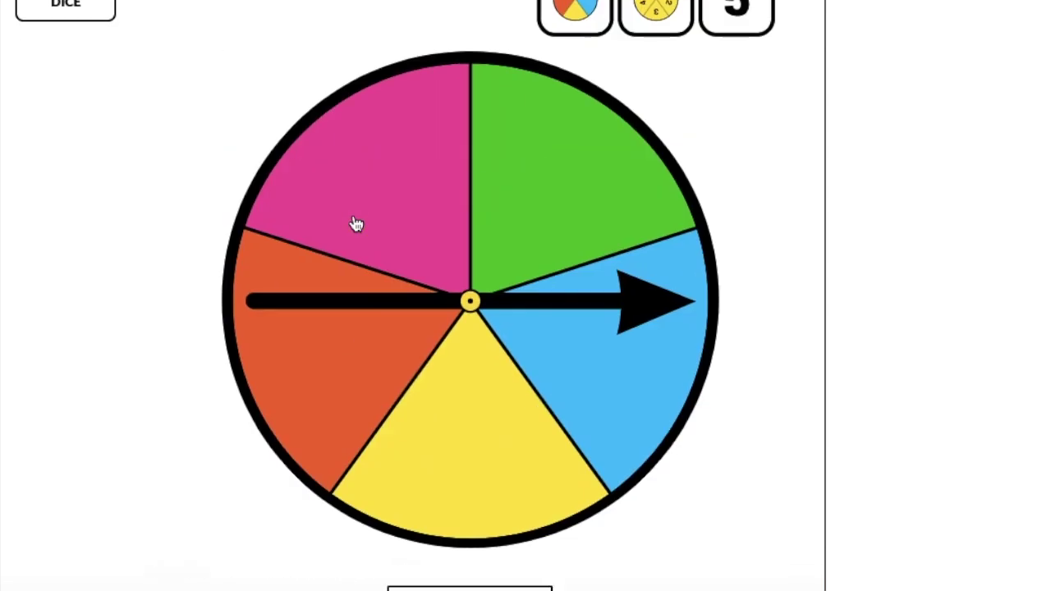
scroll(356, 224, "down", 1)
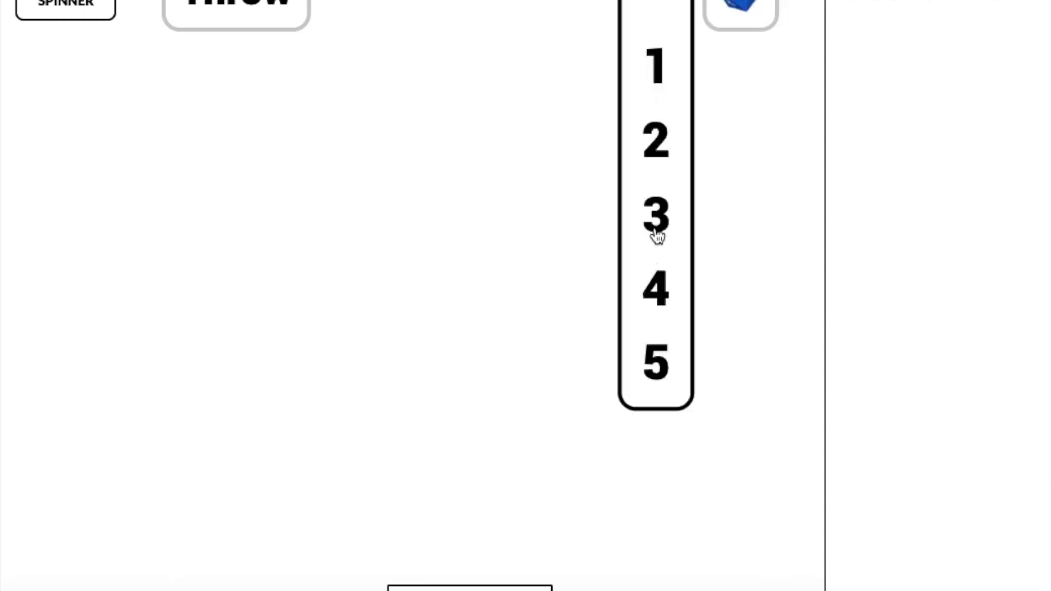
left_click(656, 218)
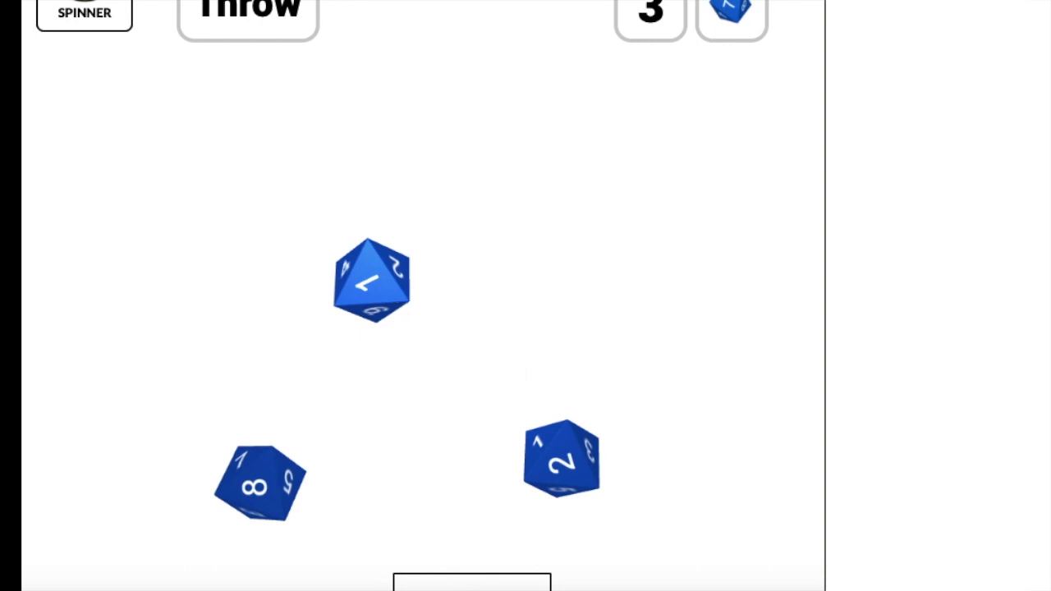
- Open the Spinner, spin the five-colour wheel so it lands on blue, and show it full screen
left_click(84, 13)
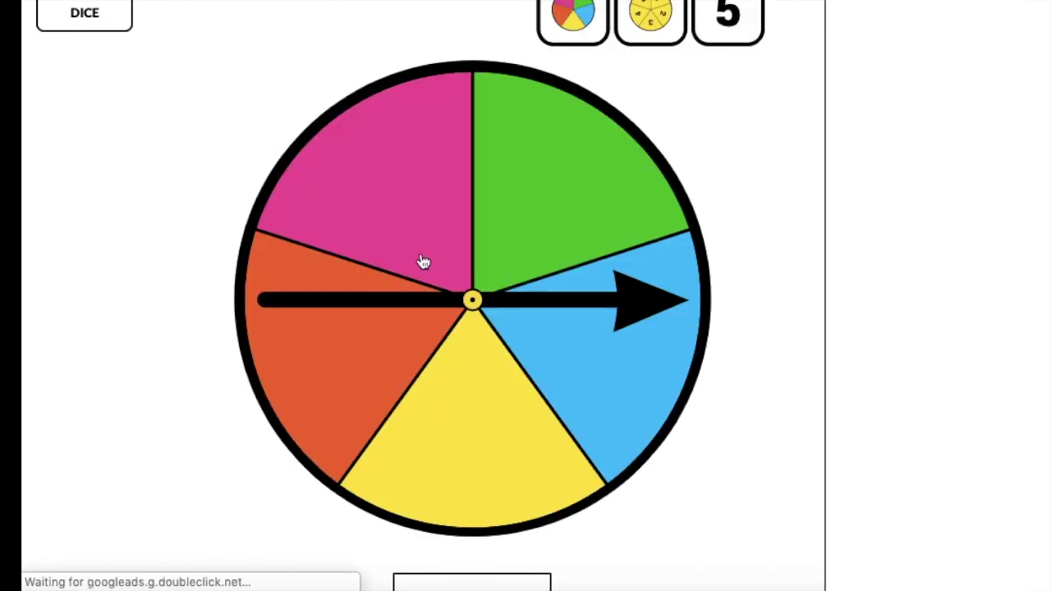
left_click(567, 228)
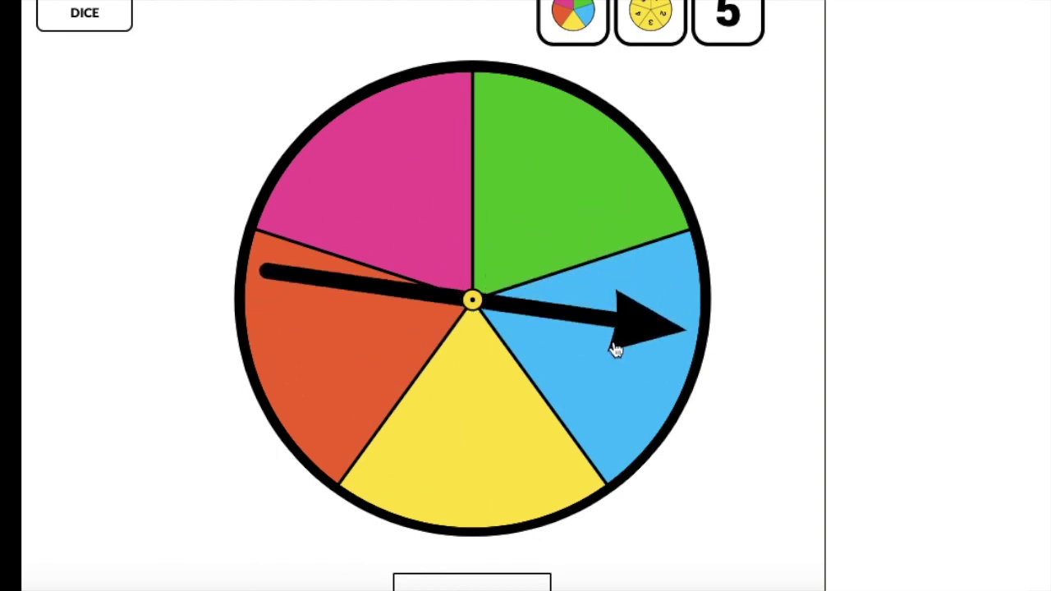
scroll(616, 351, "down", 2)
scroll(616, 353, "up", 1)
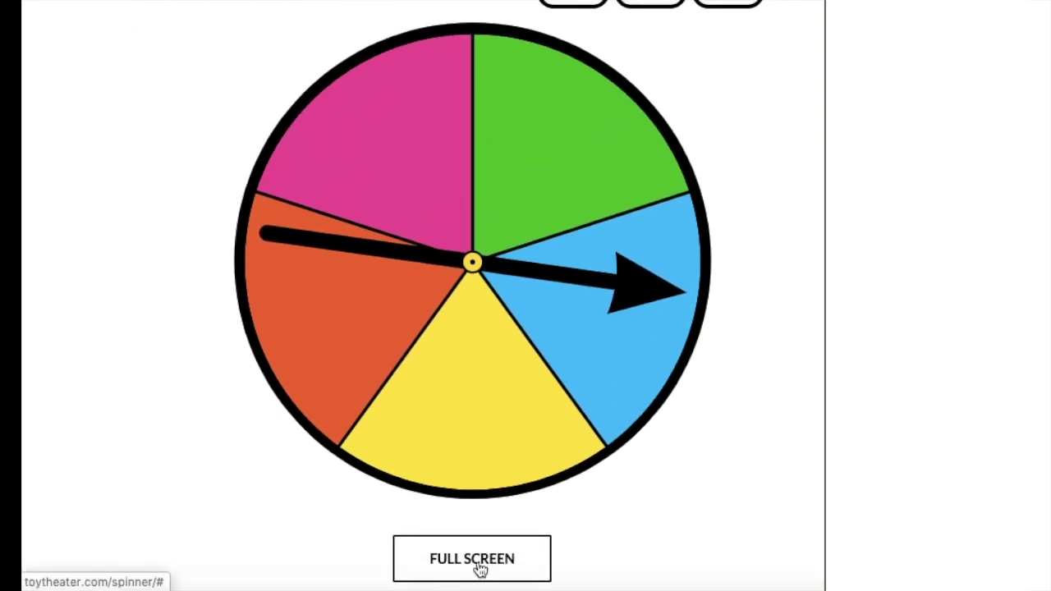
left_click(480, 567)
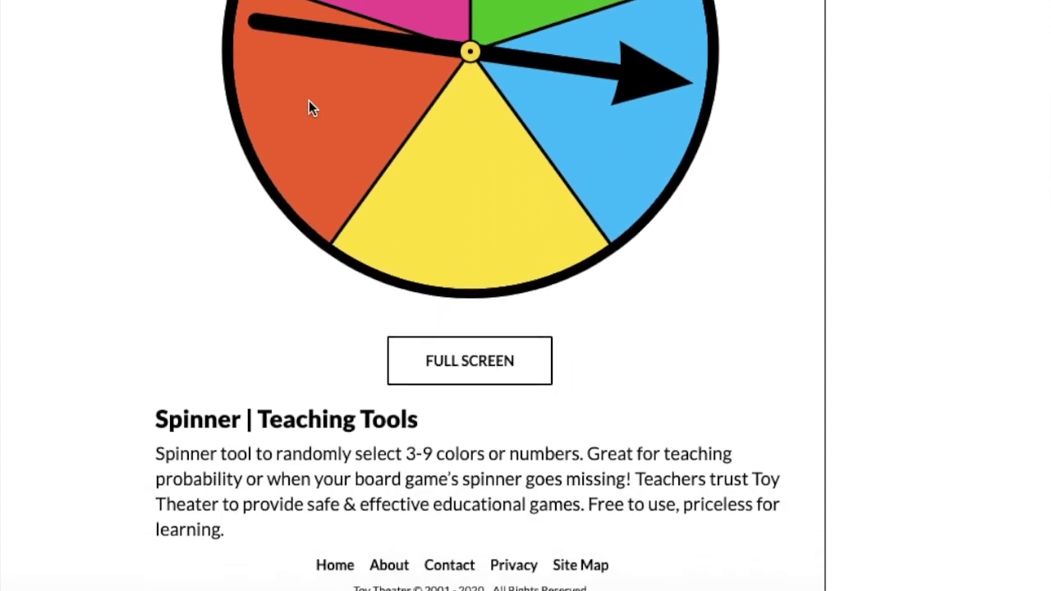
scroll(309, 103, "up", 3)
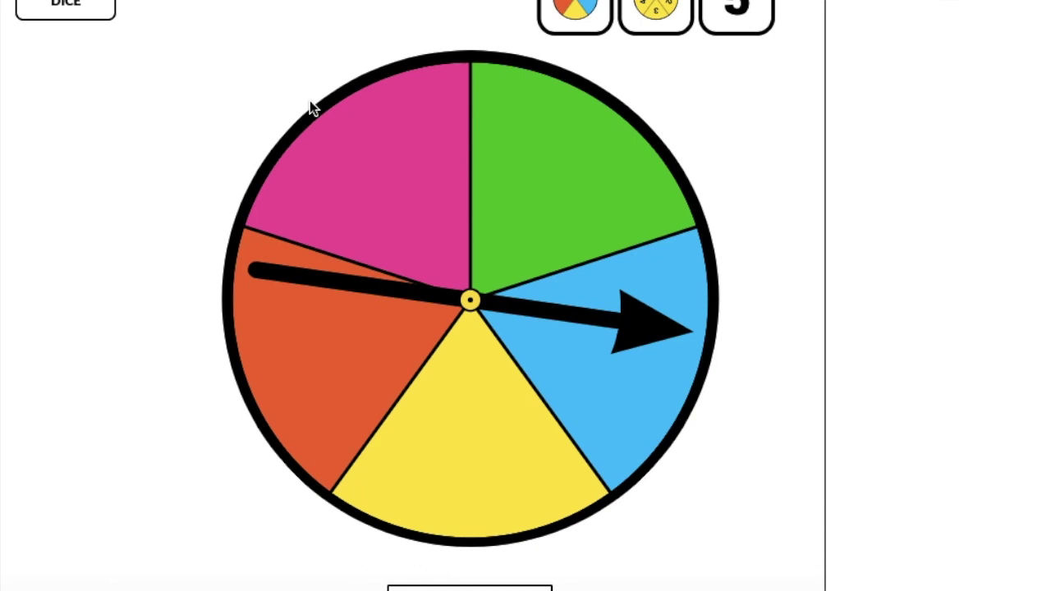
scroll(443, 147, "down", 1)
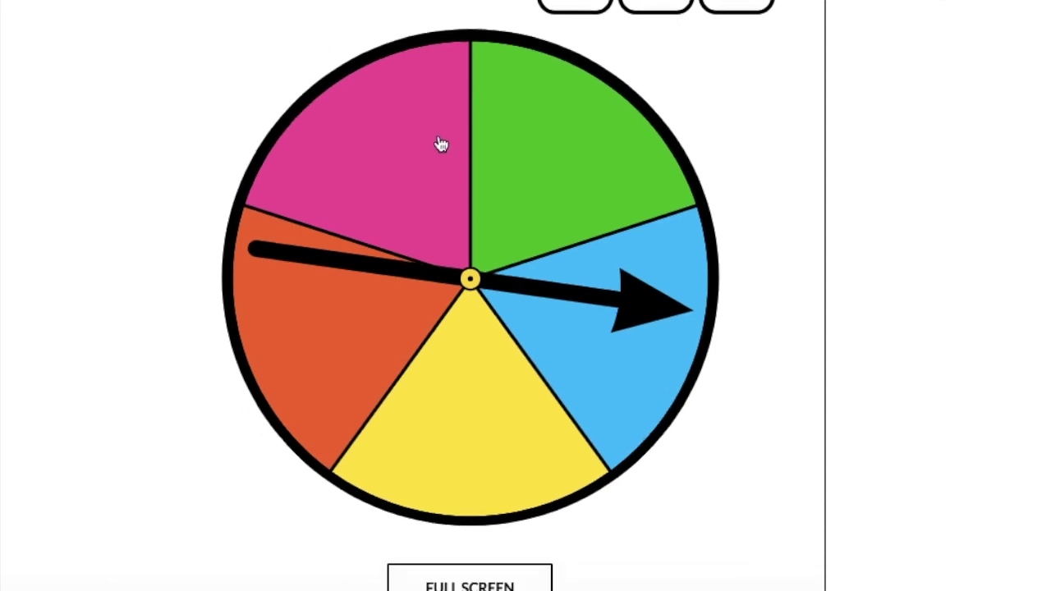
scroll(440, 144, "up", 1)
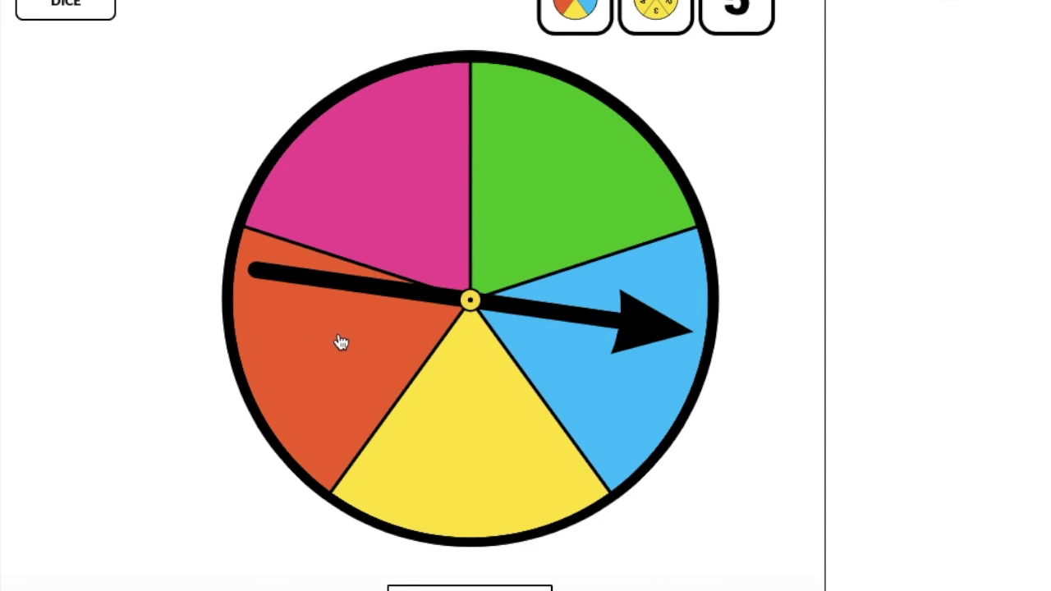